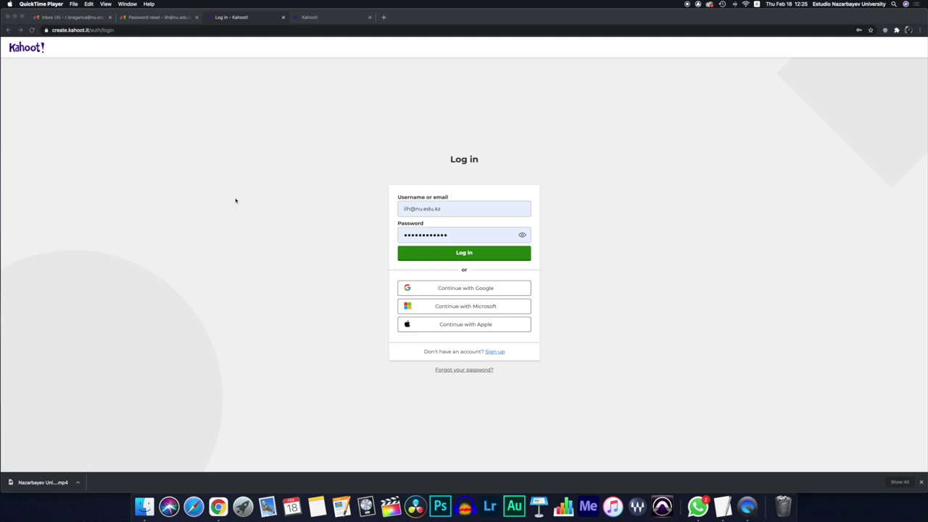
Step: Switch to the logged-in Kahoot home page and create a new blank kahoot
click(326, 20)
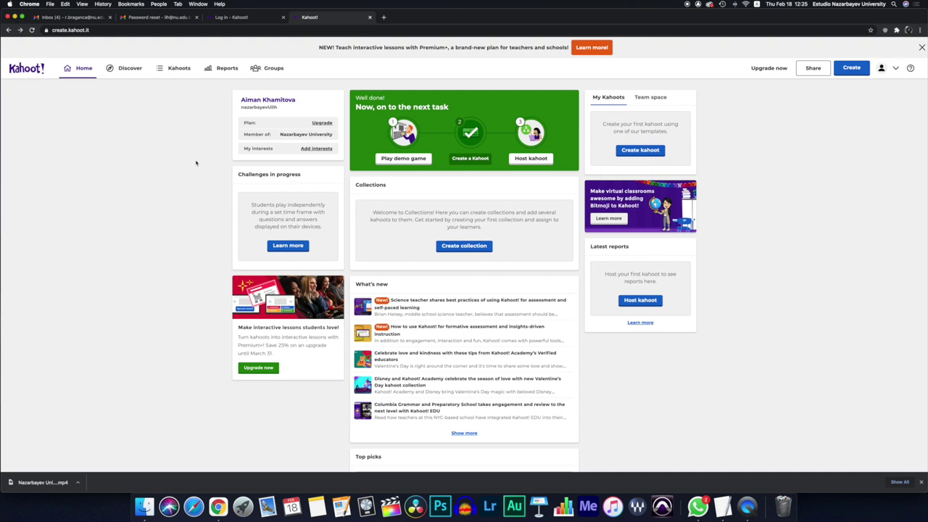
click(635, 150)
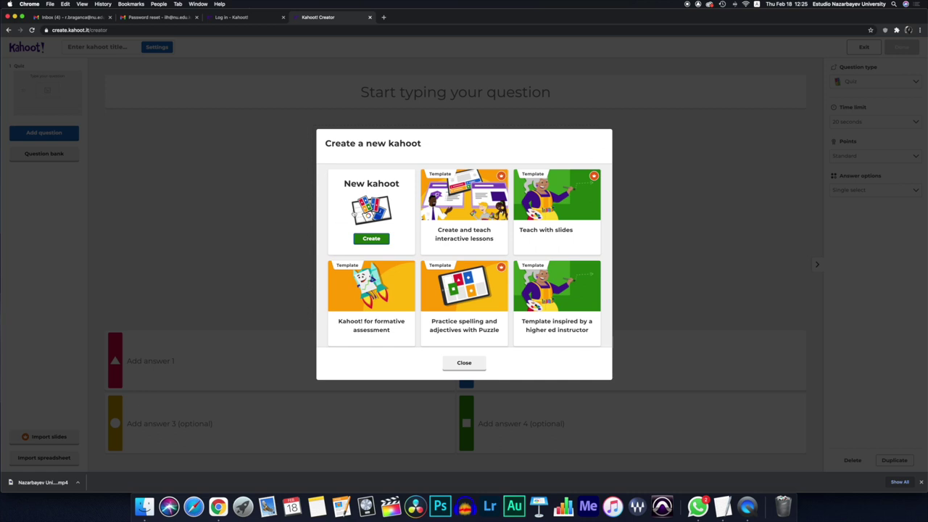
click(364, 211)
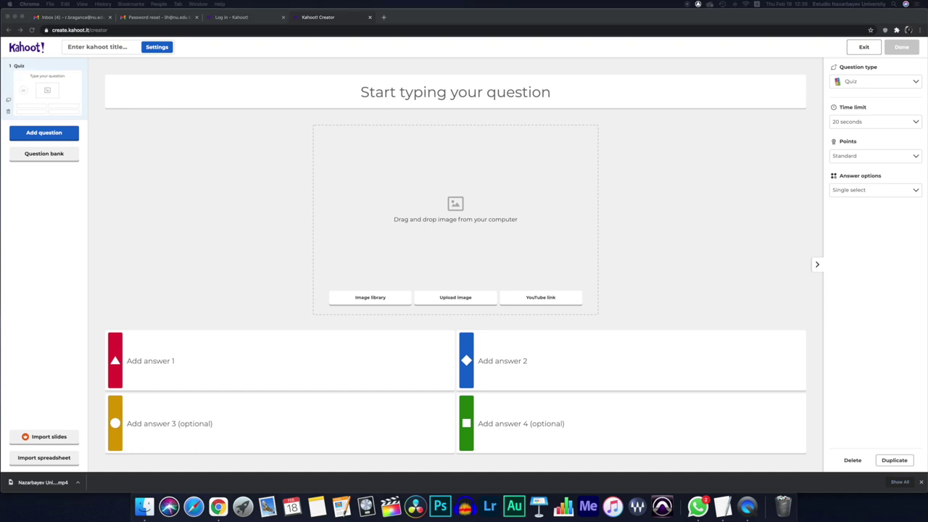
Step: Add the Pro Tools session image to the first quiz question and enter the question text "All recording in ProTools is"
drag(406, 247, 403, 227)
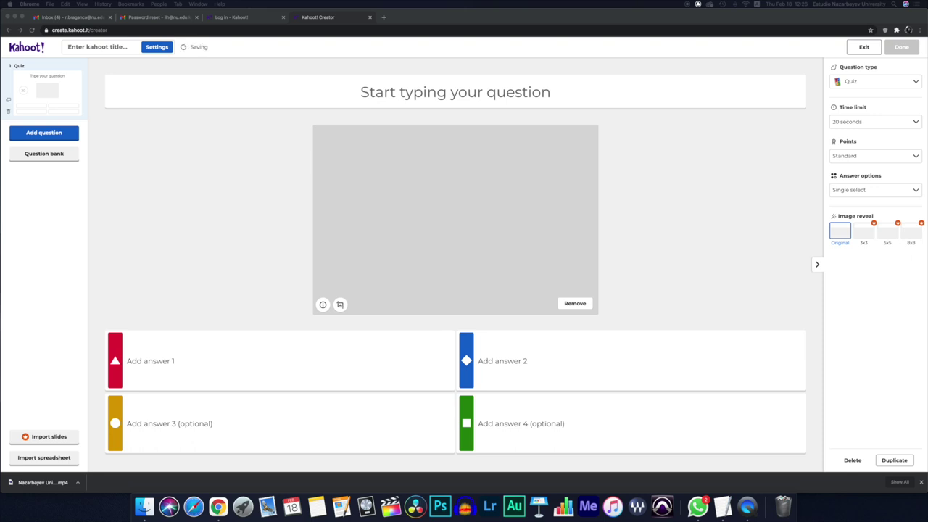
click(529, 93)
text(All recording in ProTools is)
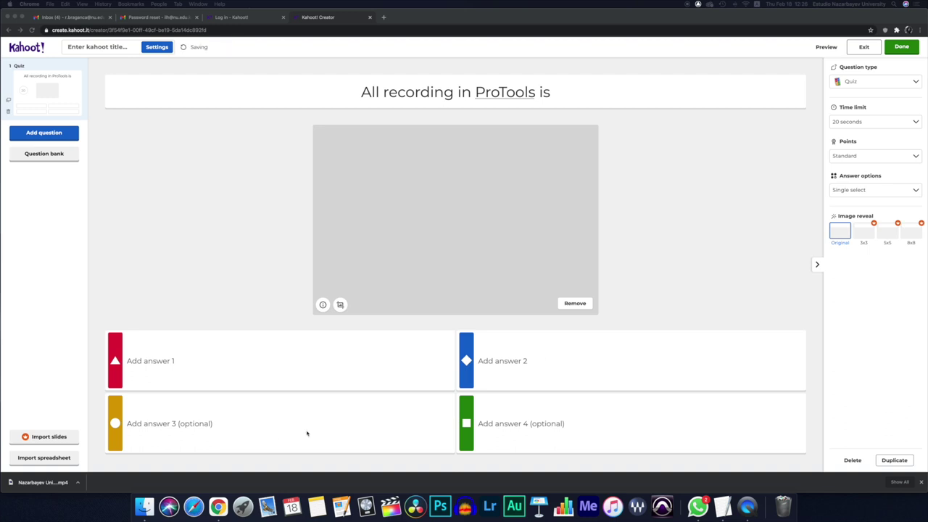
Step: Fill in answer 1 as "Destructive." and answer 3 as "Non-Destructive."
click(193, 377)
click(191, 361)
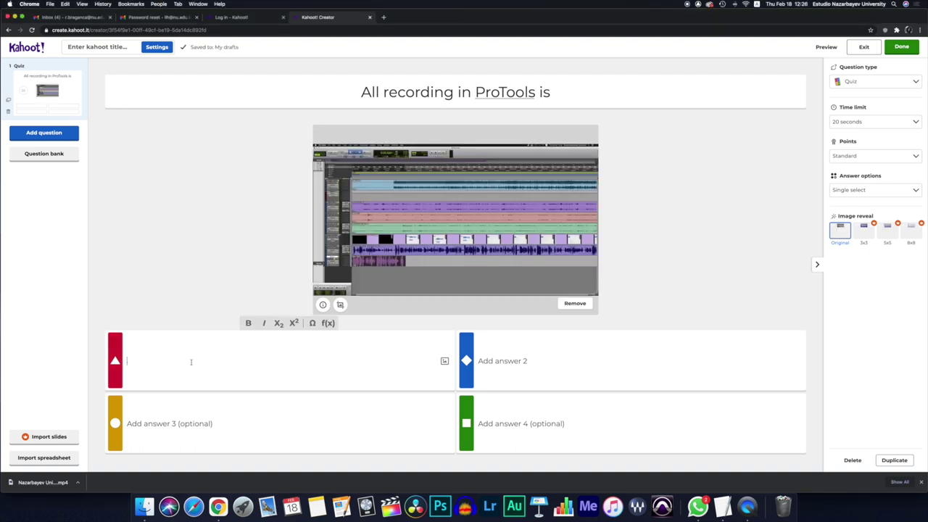
text(Destructive.)
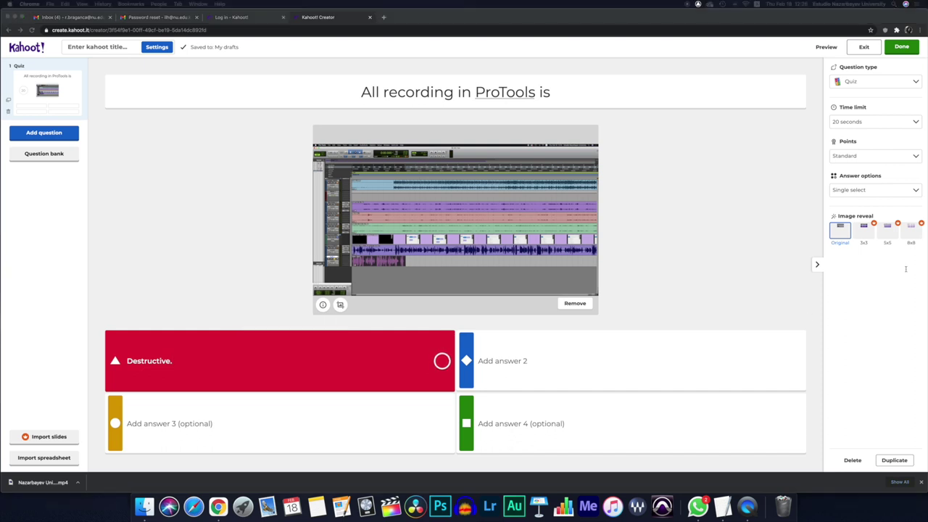
click(343, 434)
click(349, 429)
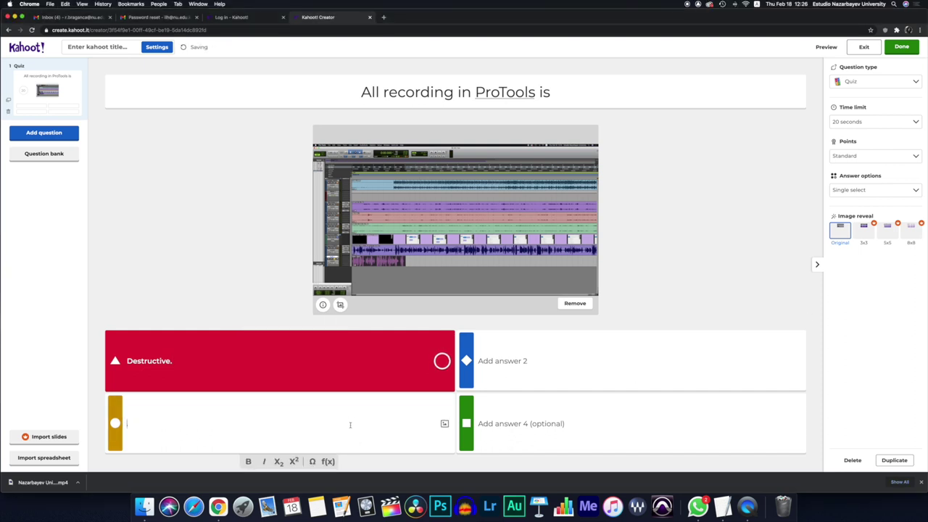
text(Non-Destructive.)
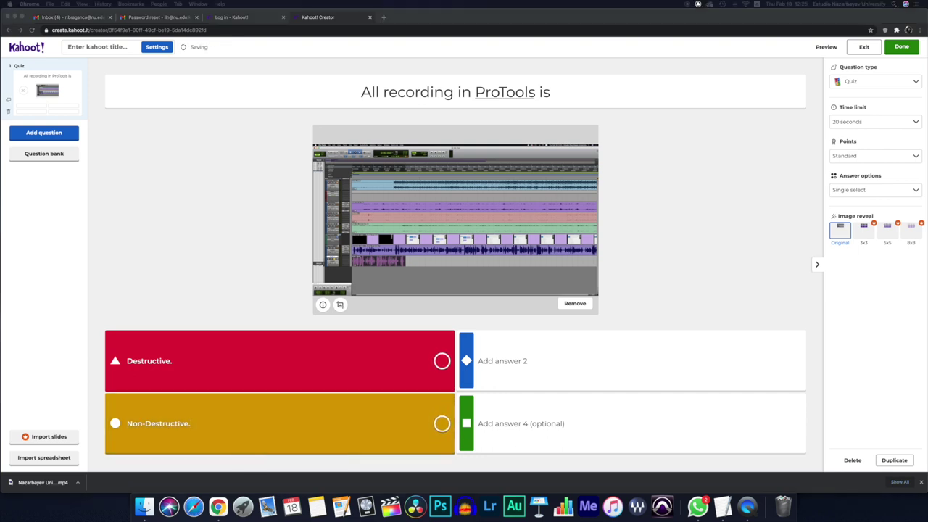
Step: Fill in answer 2 as "You can't record audio in Pro Tools."
click(557, 351)
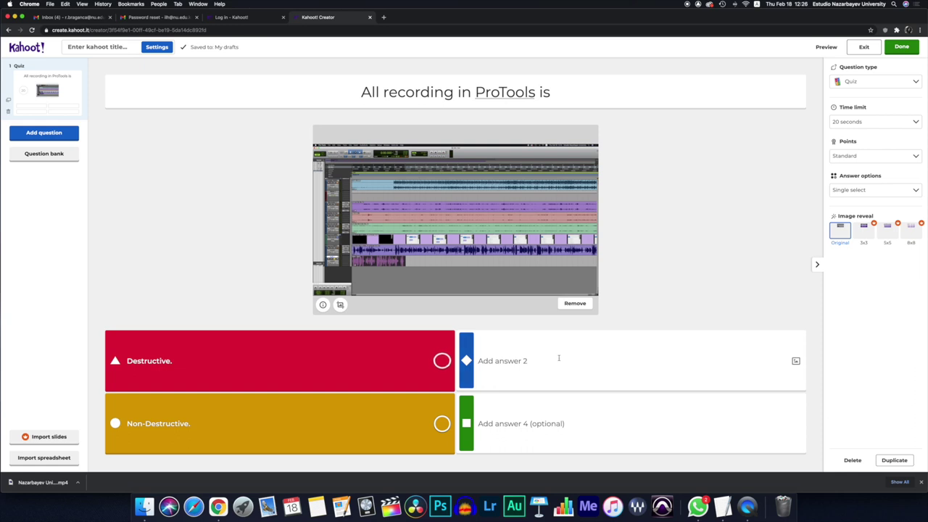
click(555, 356)
text(You can't record audio in Pro Tools.)
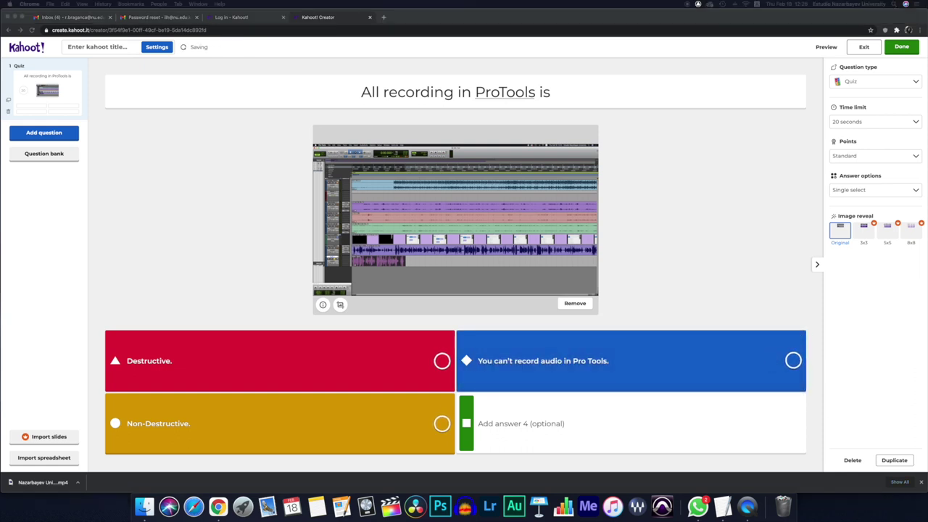
Step: Fill in answer 4 as "Non-destructive but you can set Pro Tools for destructive recording." and mark it as the correct answer
click(528, 425)
text(Non-destructive but you can set Pro Tools for destructive recording.)
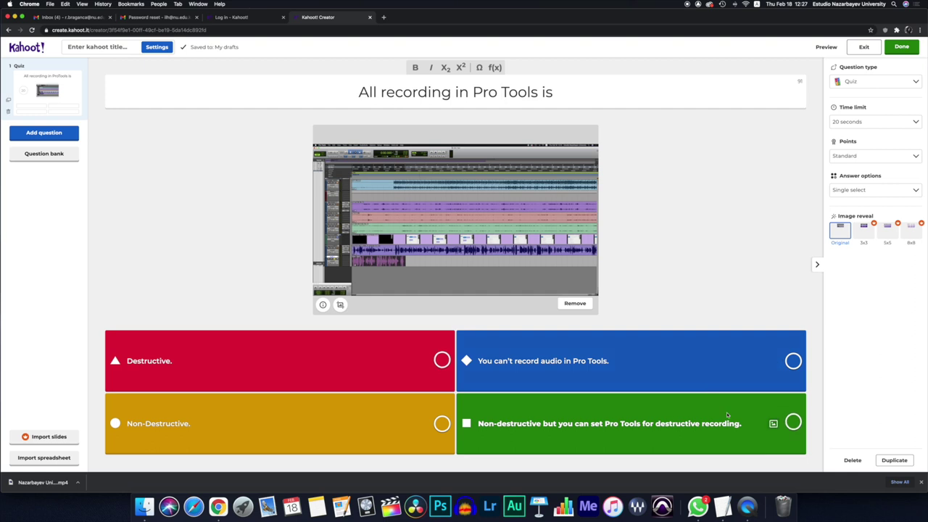
click(793, 424)
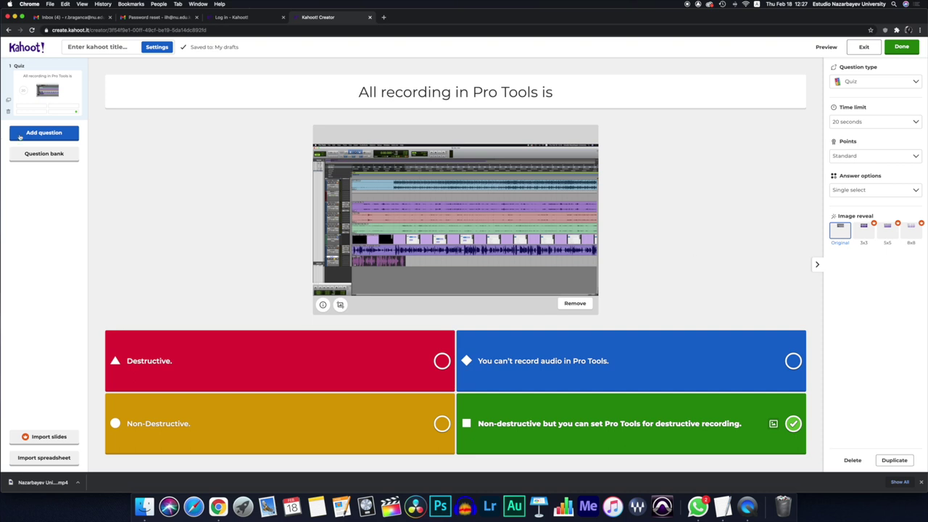
click(44, 134)
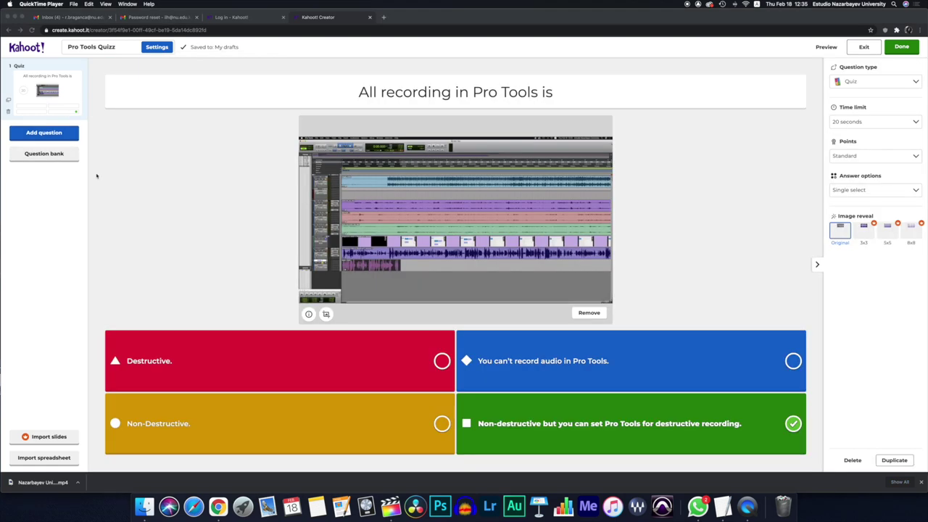
Step: Examine the options for importing presentation slides and importing a spreadsheet, cancelling each without uploading a file
click(41, 437)
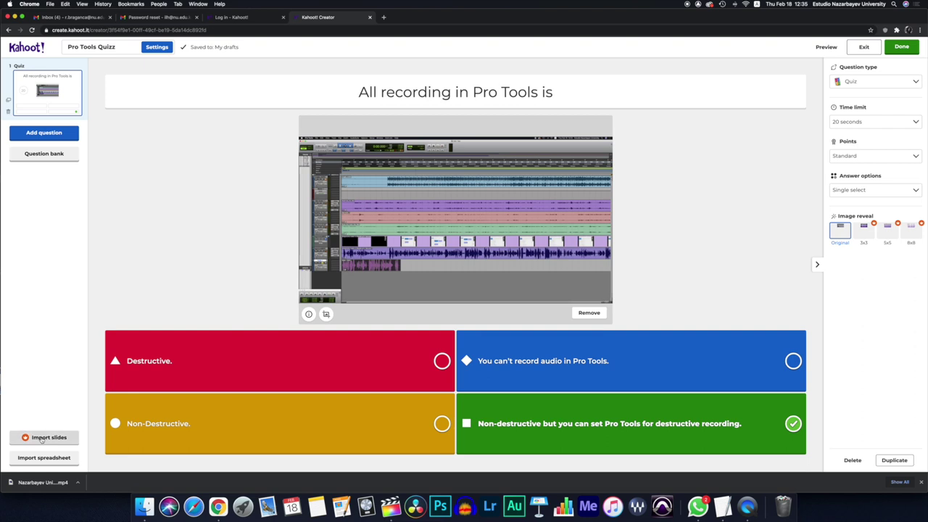
click(41, 438)
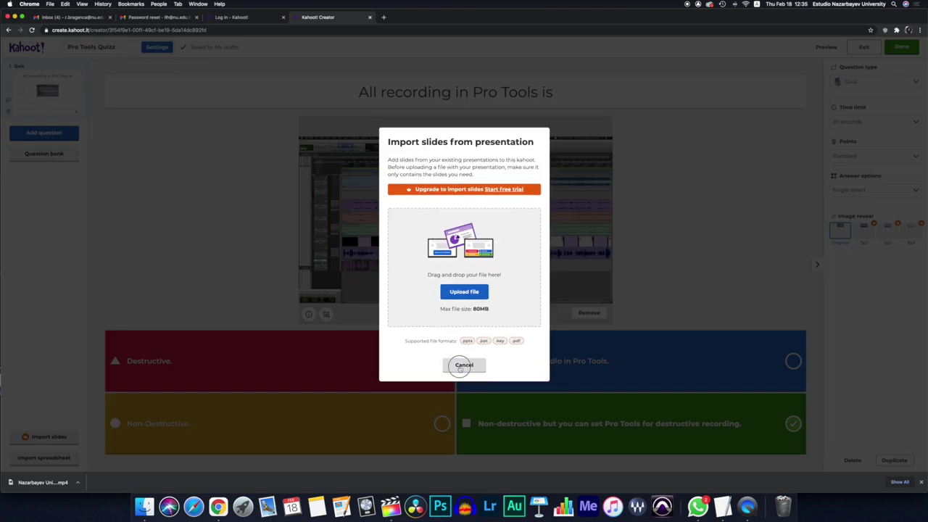
click(464, 364)
click(34, 458)
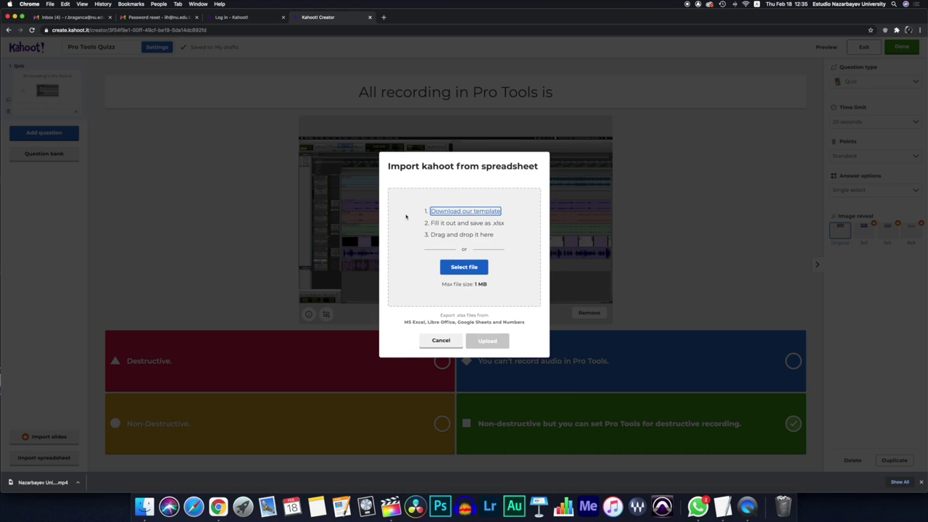
click(442, 341)
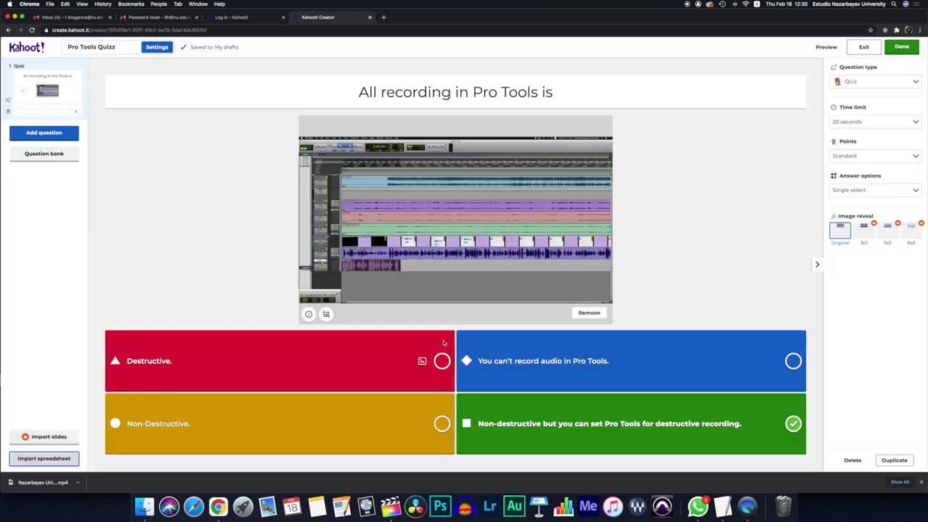
Step: Review the available question types, time limits, point settings and answer options for the question, keeping the current choices
click(873, 82)
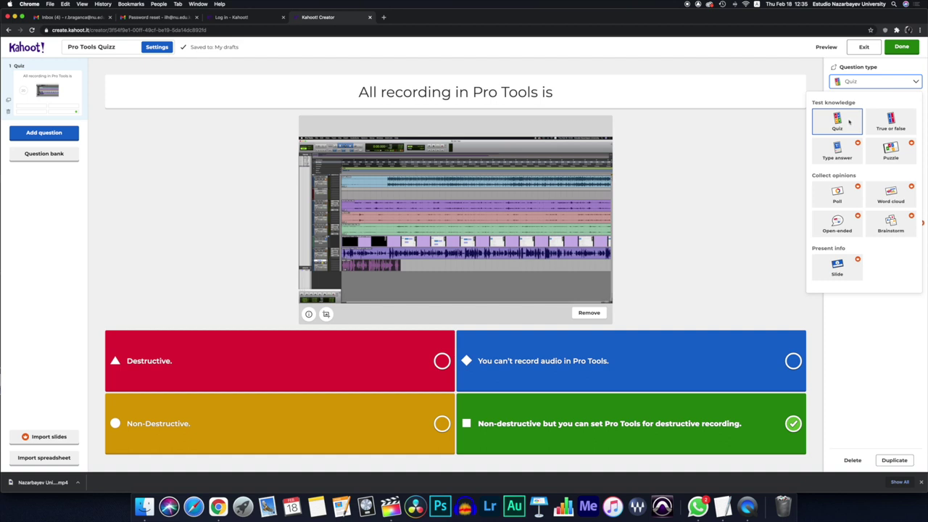
click(851, 122)
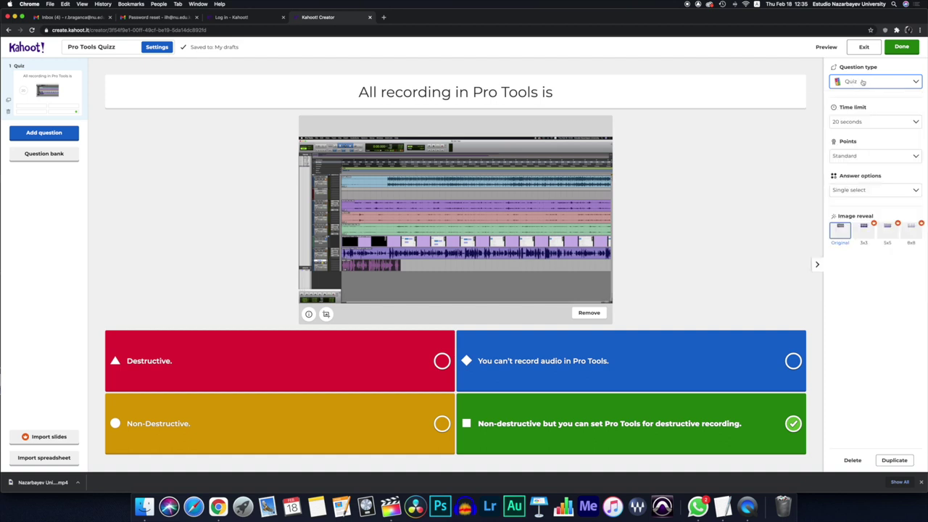
click(864, 123)
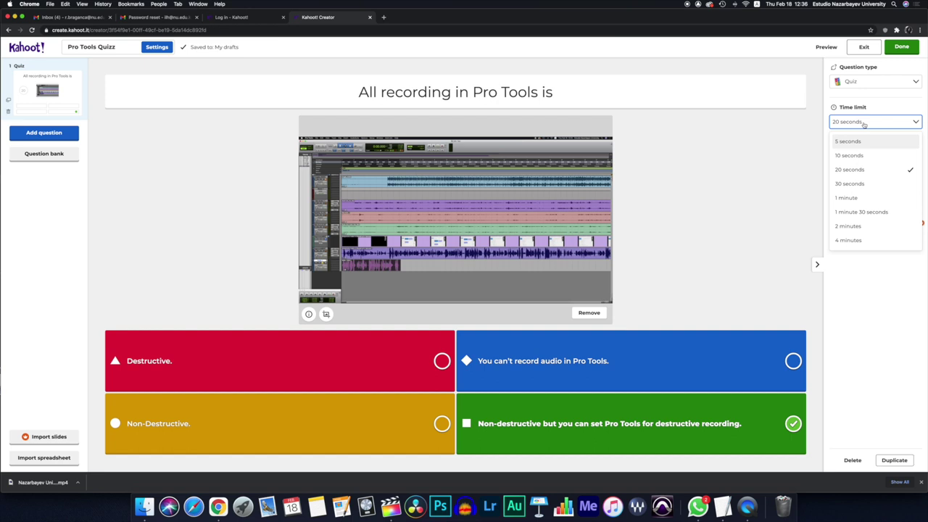
click(864, 124)
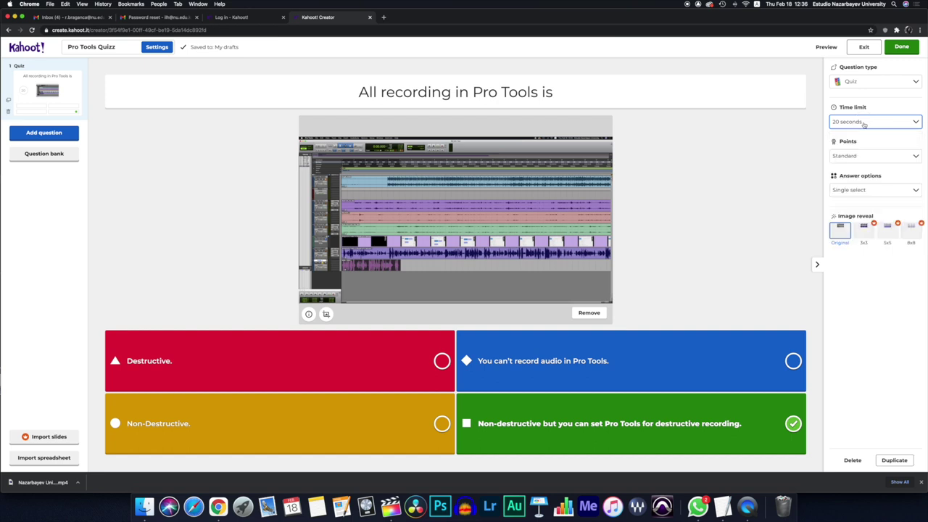
click(861, 158)
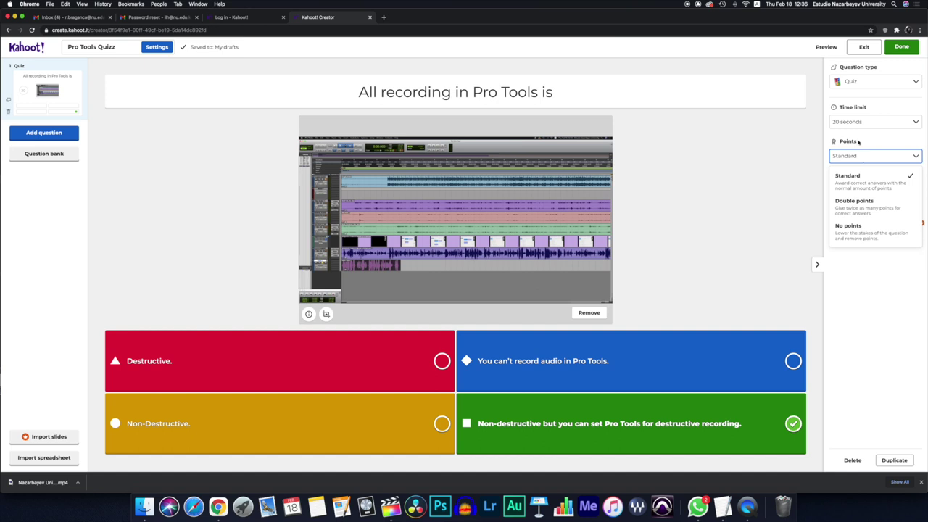
click(861, 142)
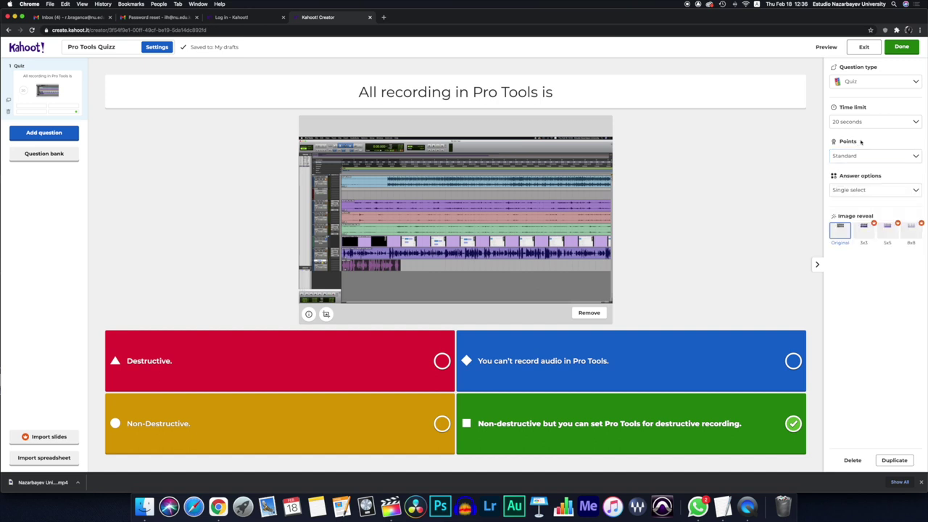
click(853, 191)
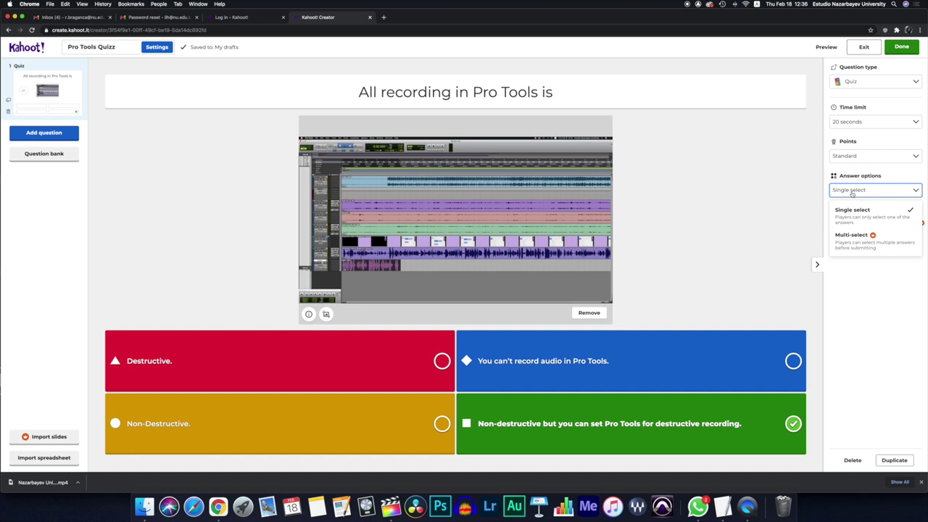
click(861, 310)
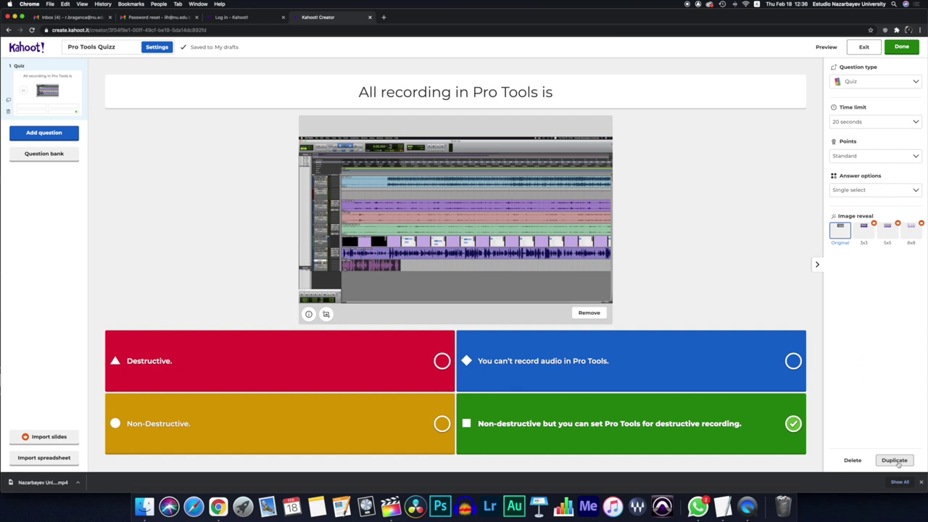
Step: Duplicate the quiz question and delete the copy
click(896, 462)
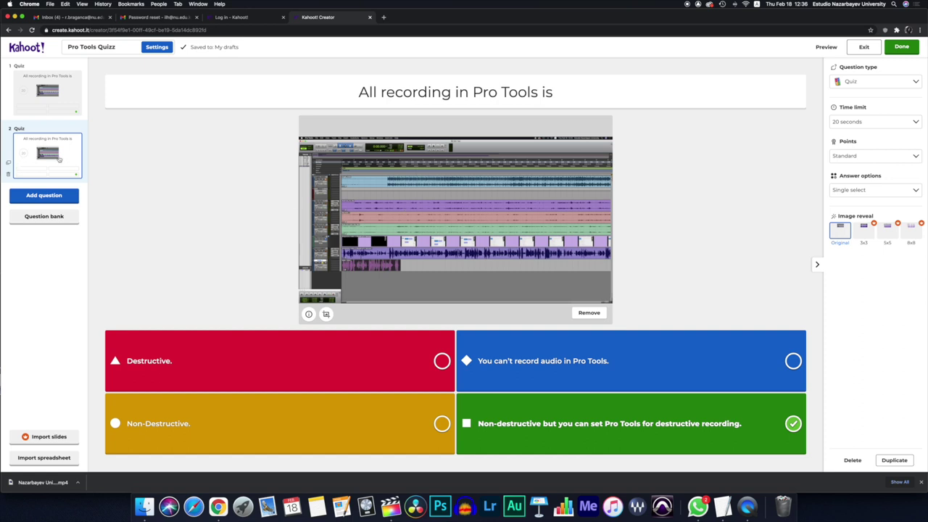
click(853, 462)
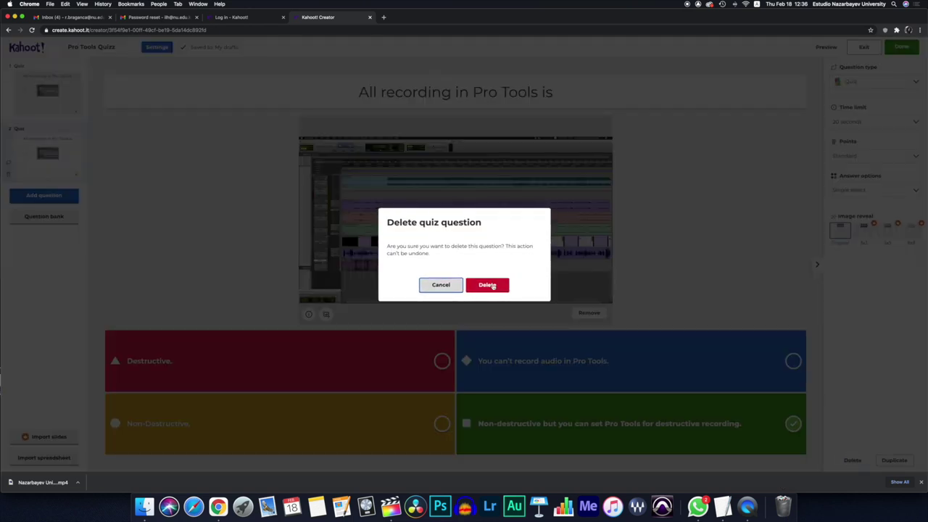
click(493, 287)
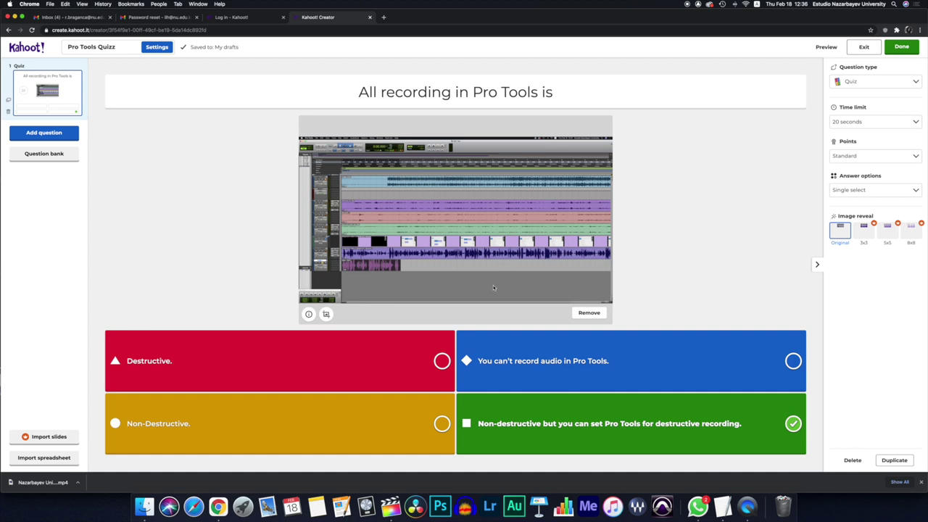
Step: Finish the Pro Tools Quizz kahoot and copy its share link
click(900, 47)
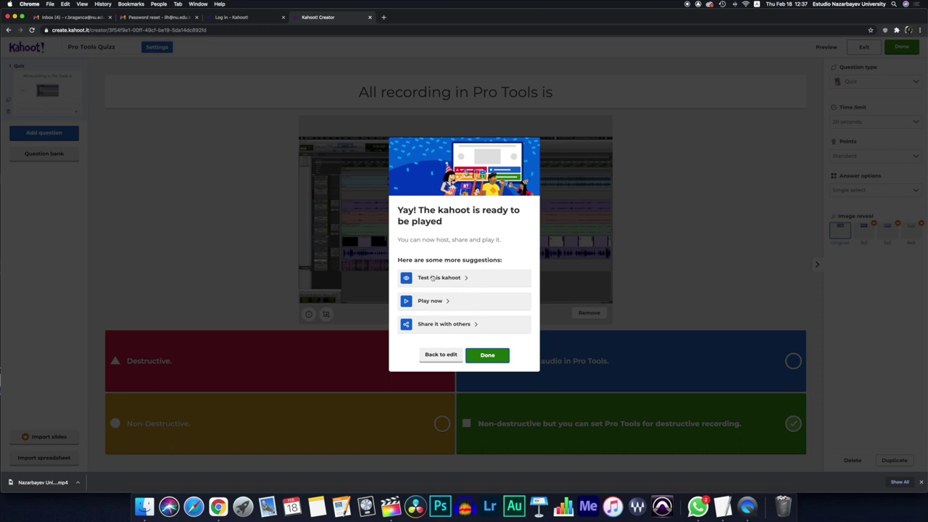
click(435, 325)
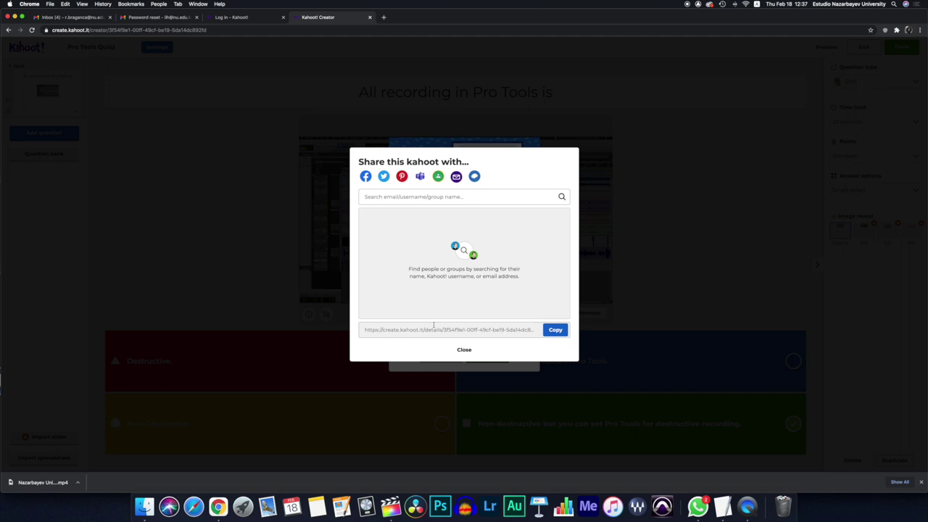
click(550, 332)
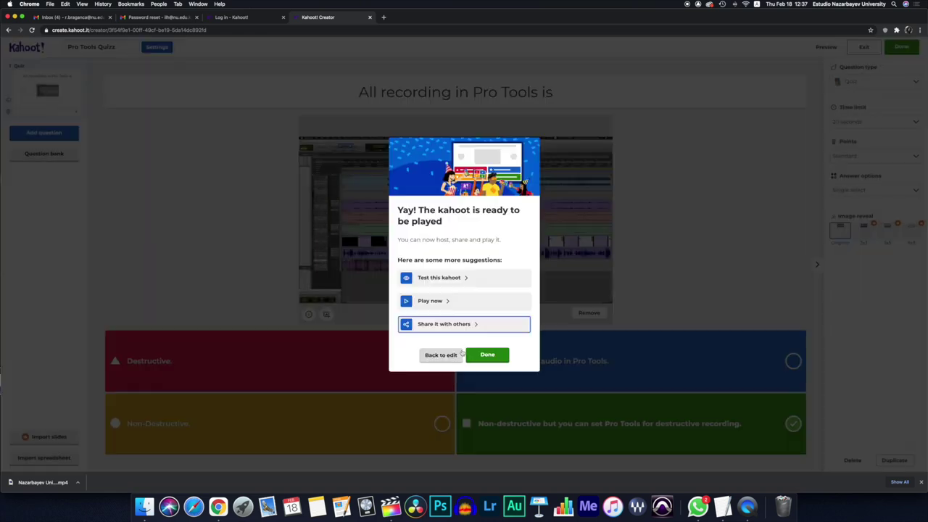
click(463, 350)
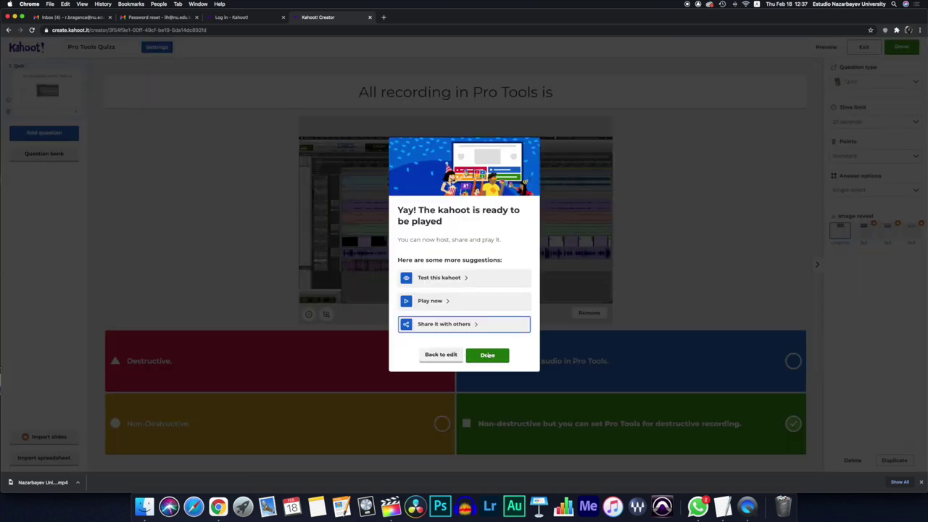
click(488, 355)
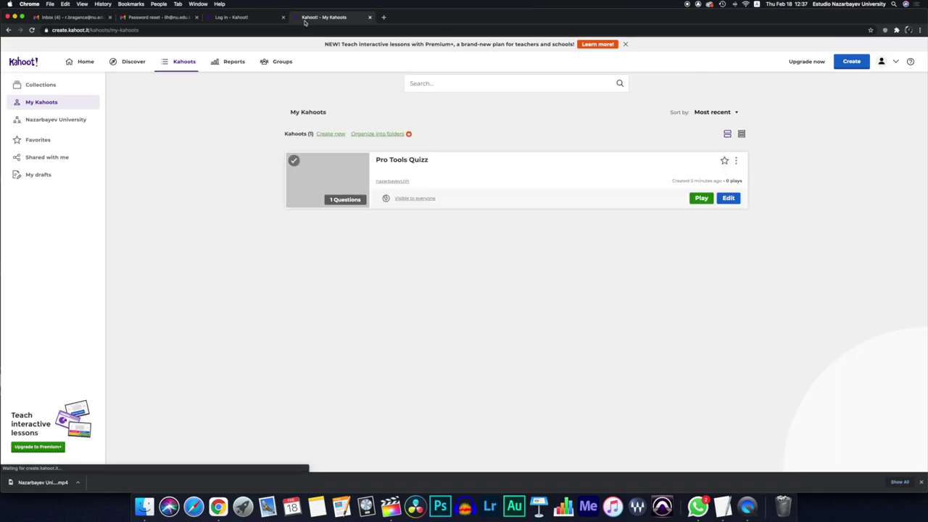